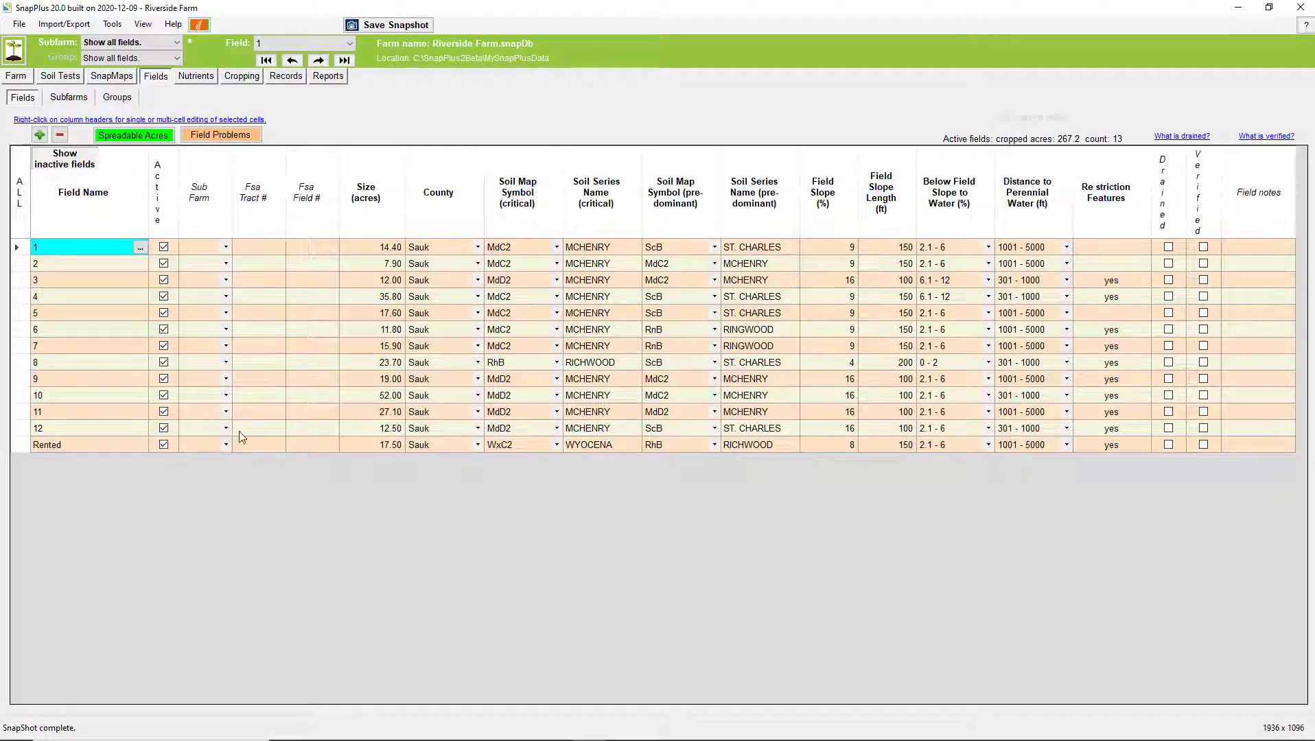
Deactivate and reactivate field 5, then make field 6 the current field.
click(162, 313)
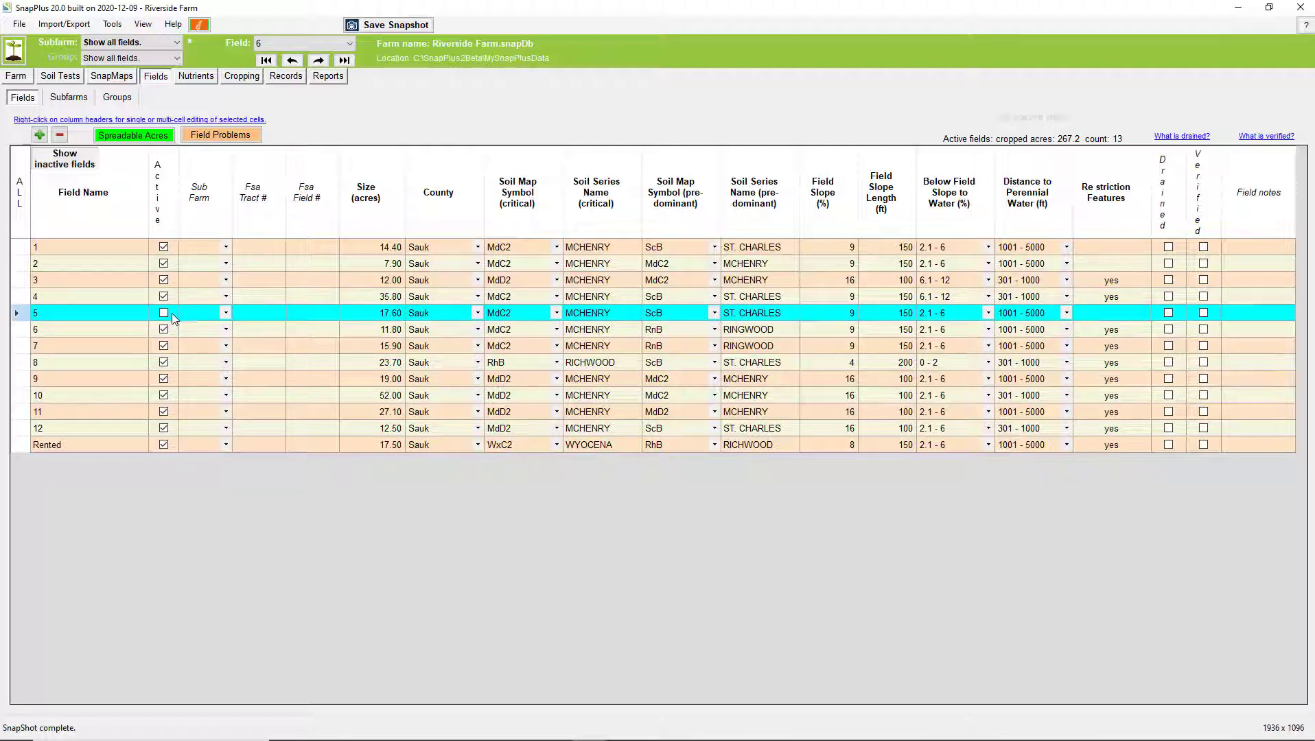
click(163, 313)
click(23, 331)
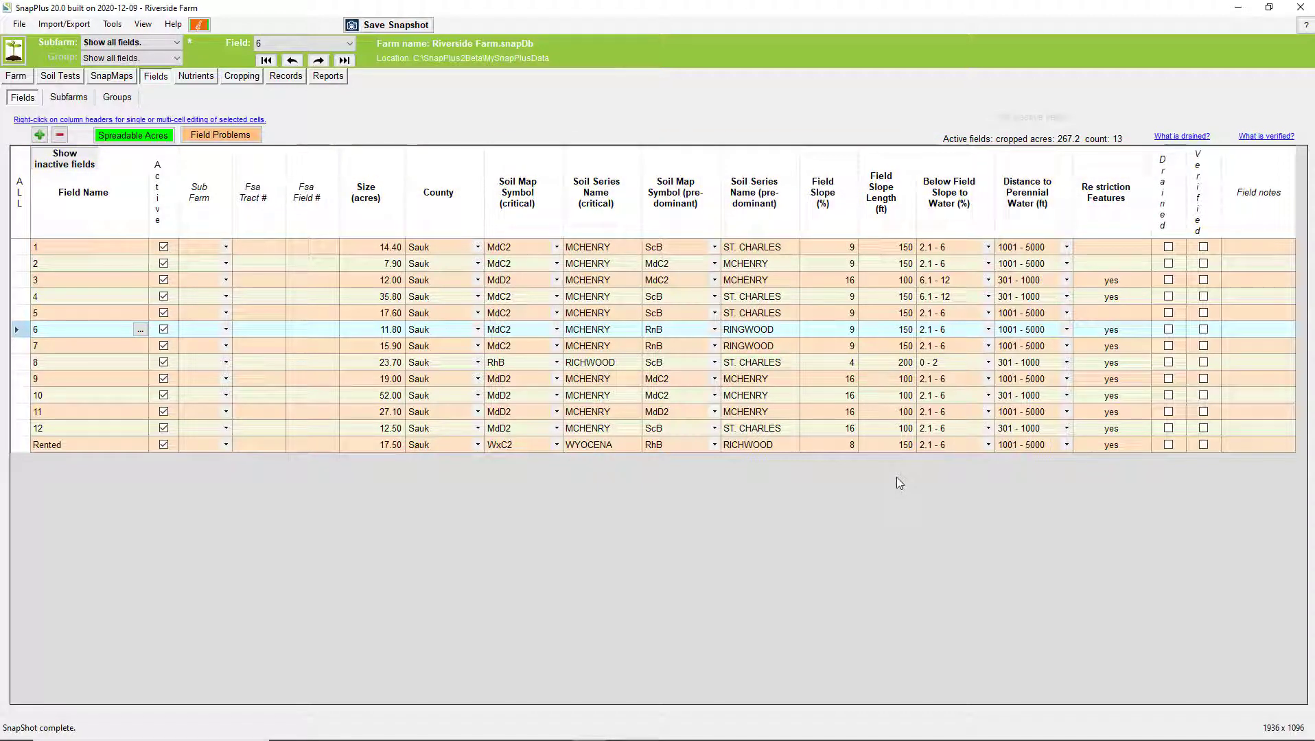
Sort by critical soil map symbol, then by critical soil series name descending.
click(548, 205)
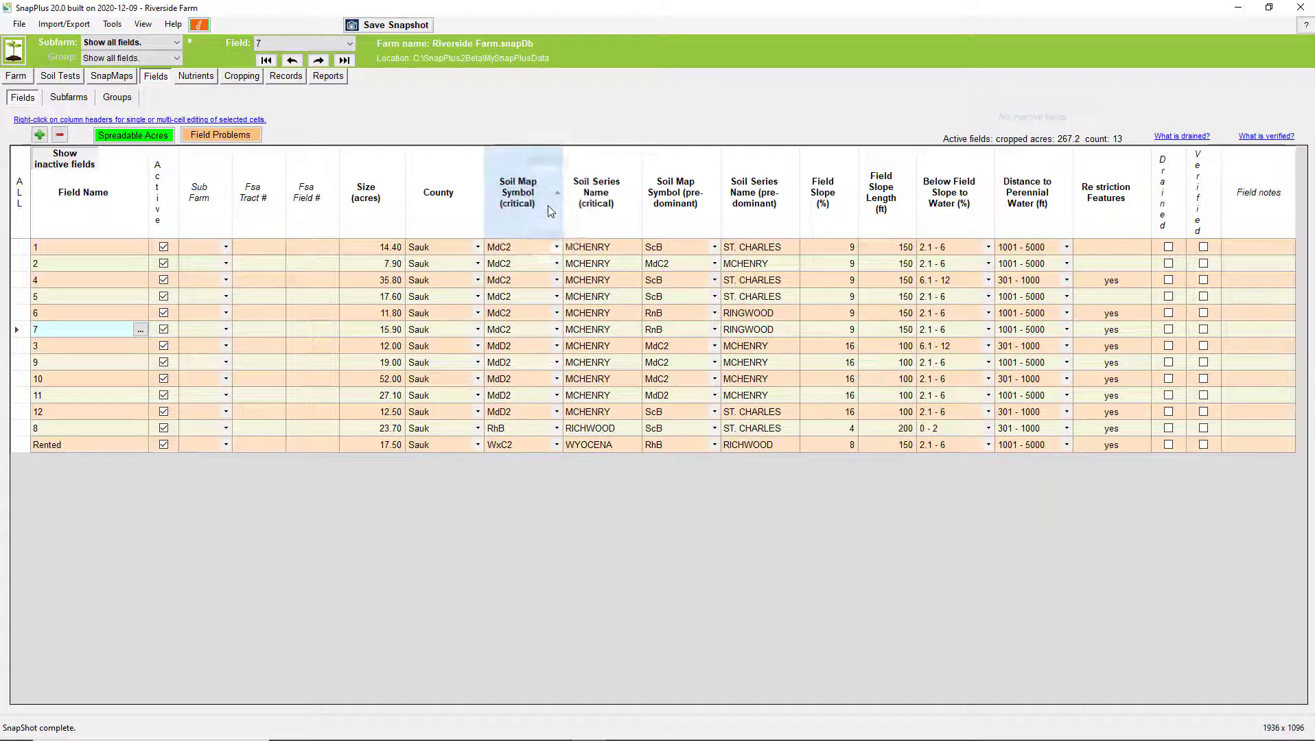
click(548, 205)
click(612, 206)
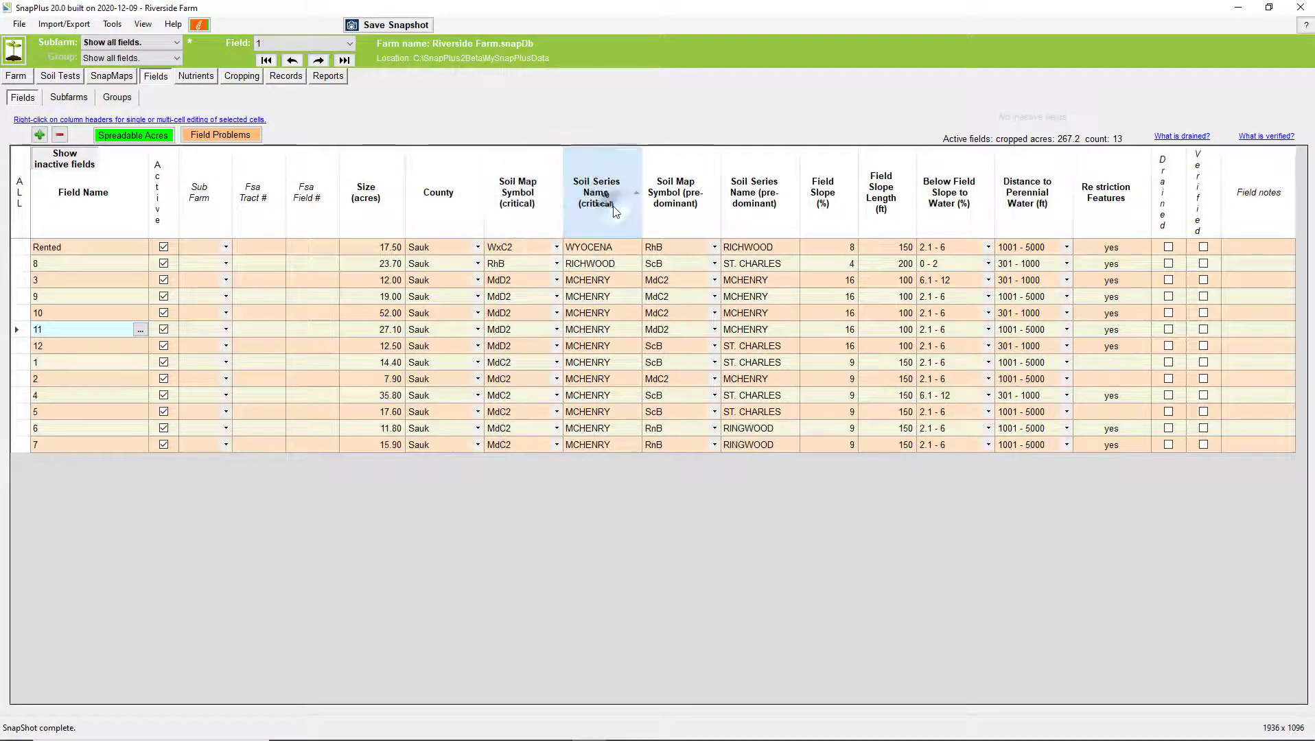
click(613, 205)
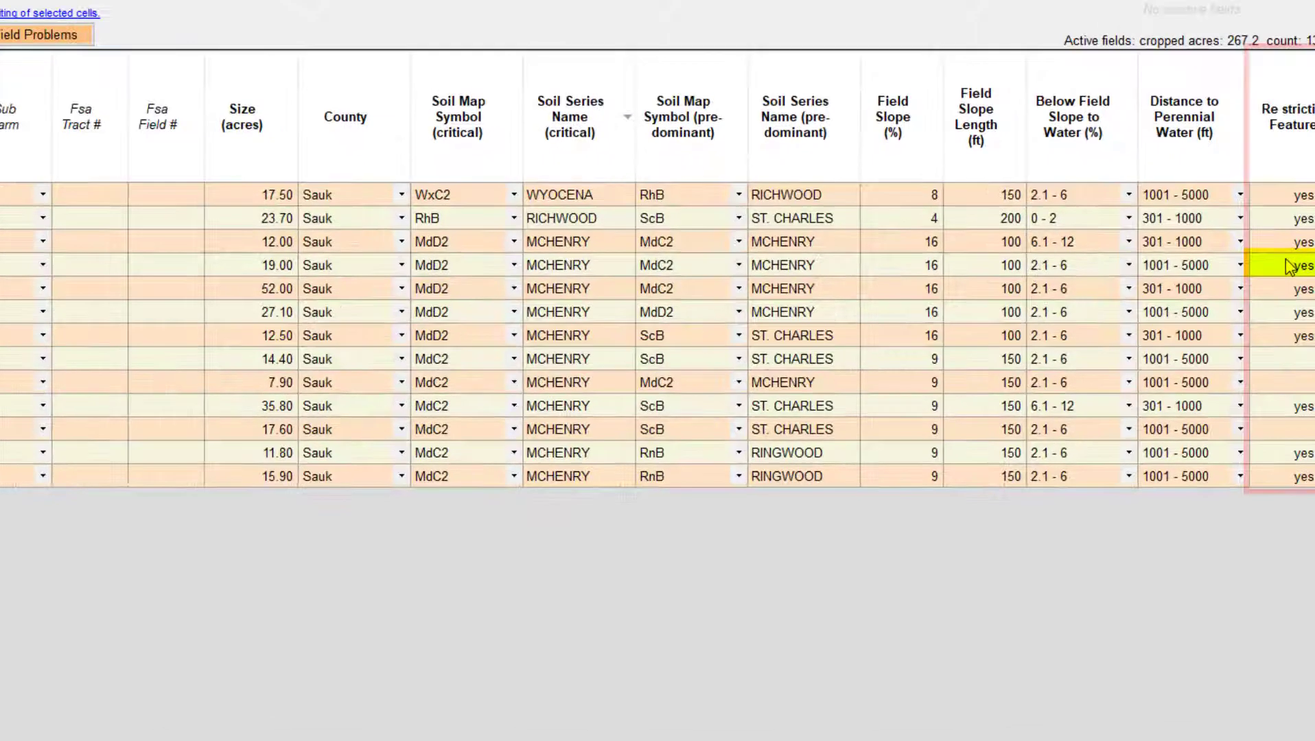
double_click(1289, 267)
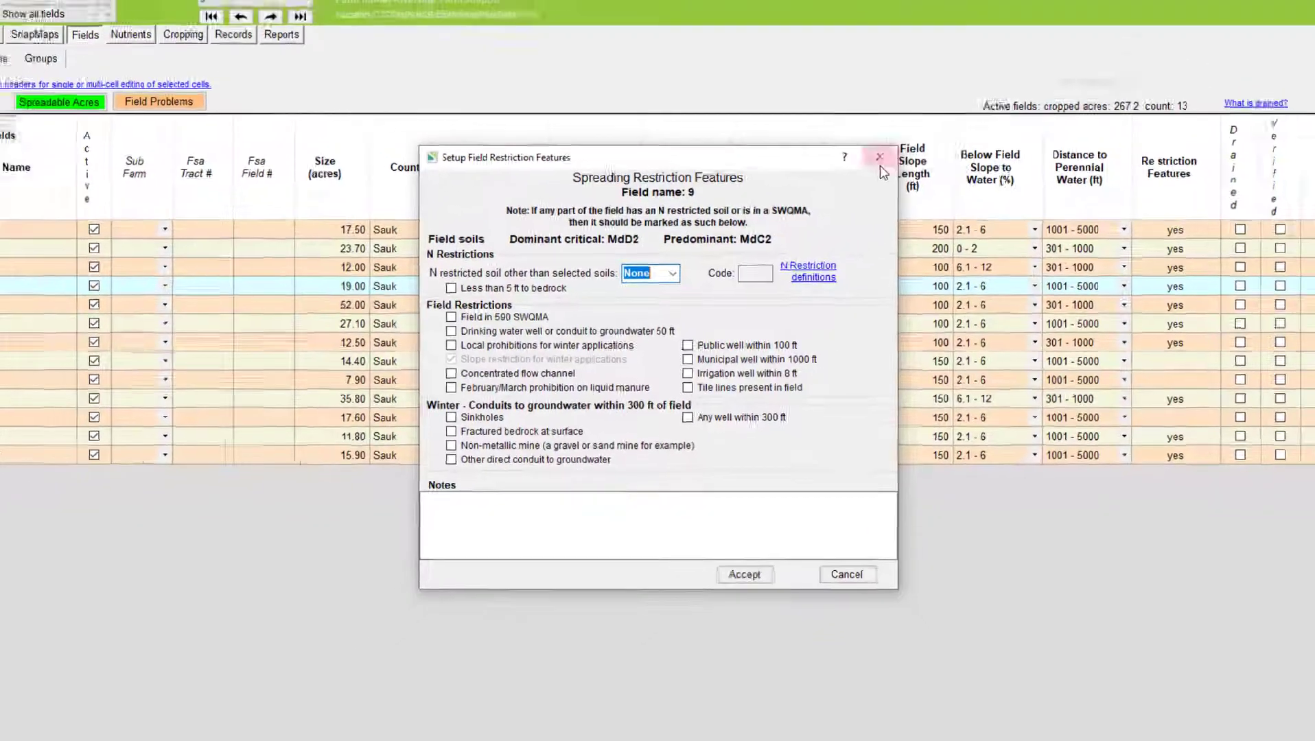
click(871, 151)
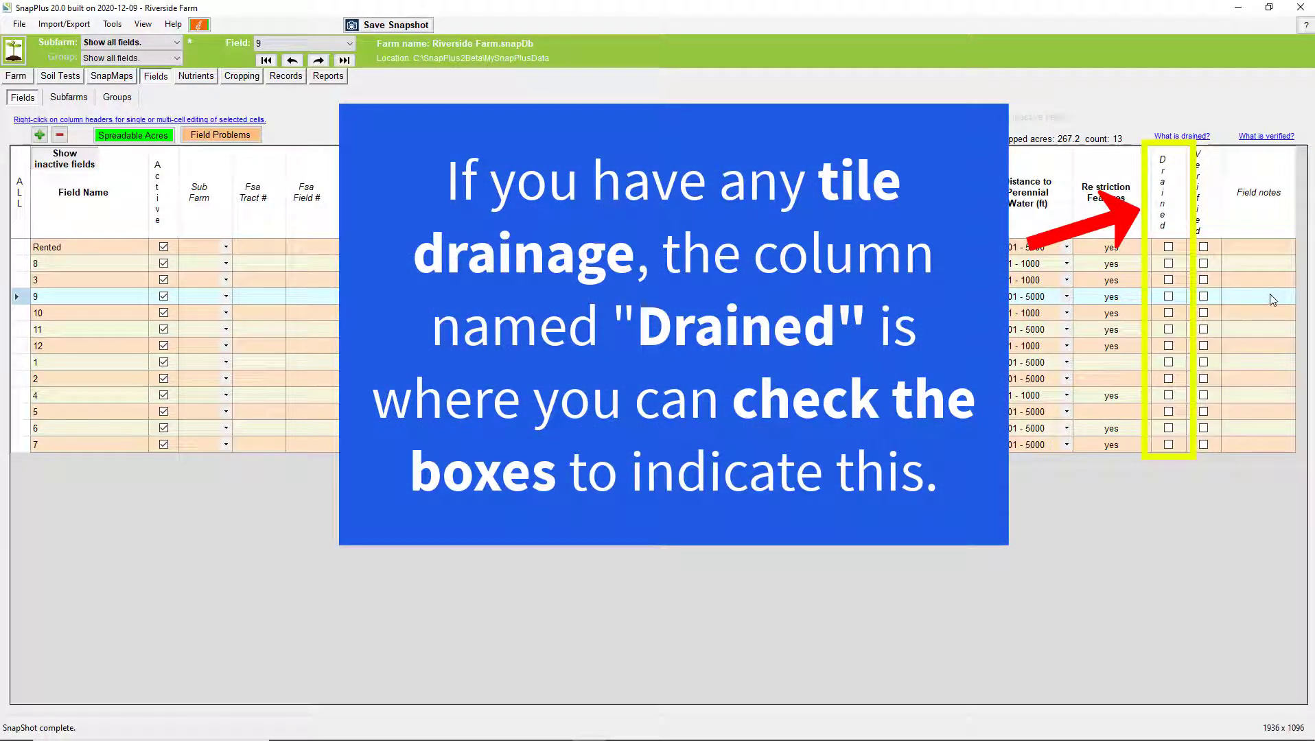
click(1167, 248)
click(1167, 264)
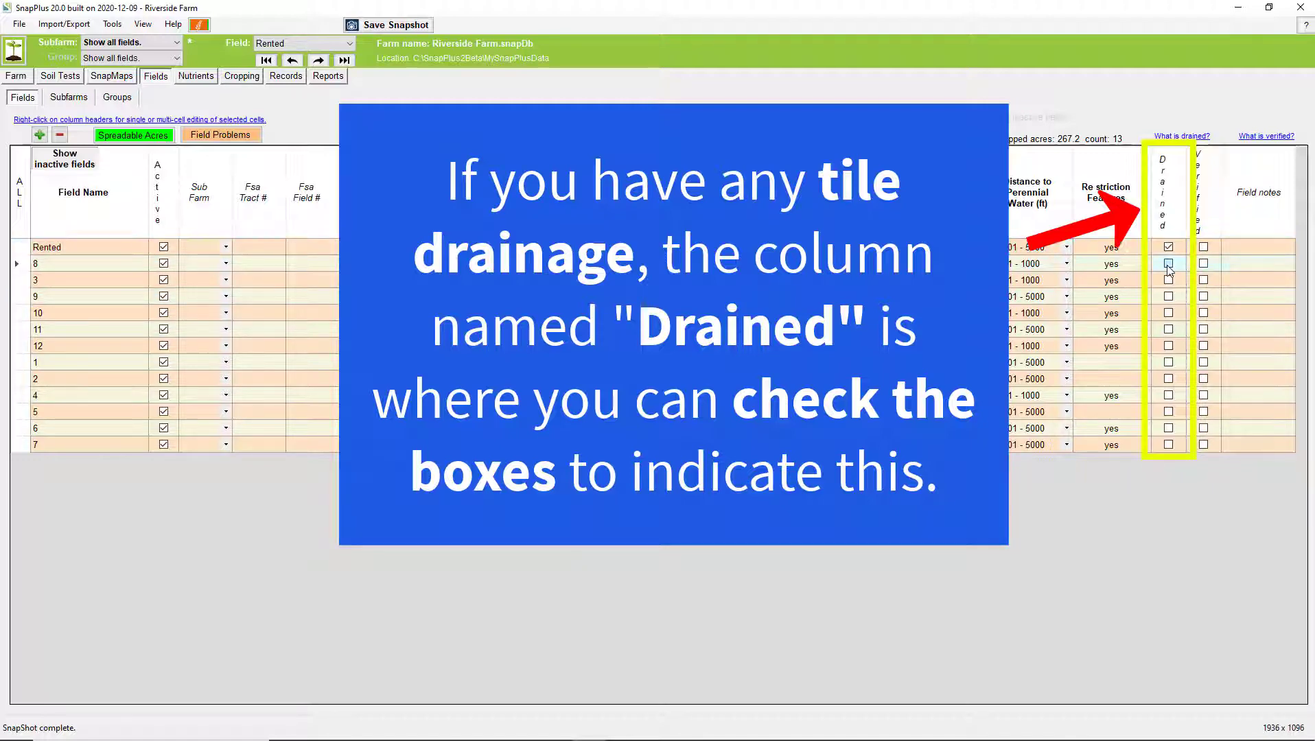
click(1167, 263)
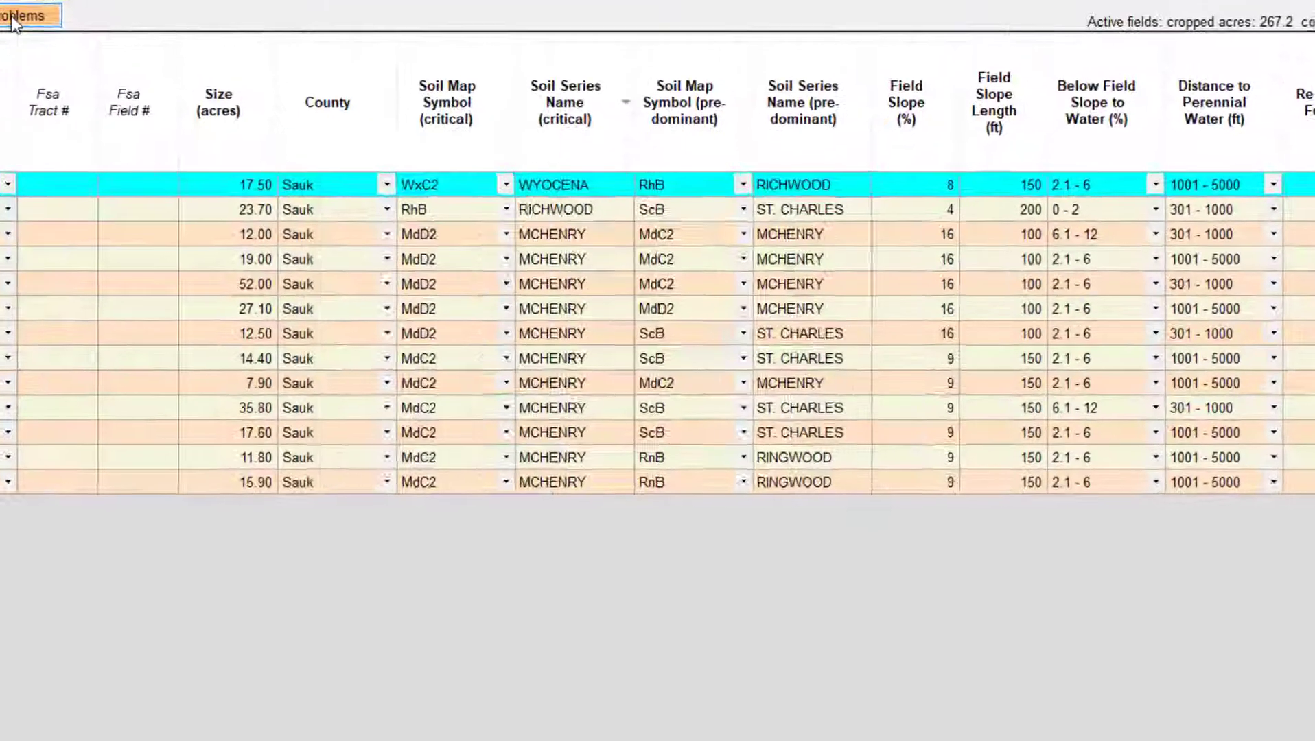
click(231, 141)
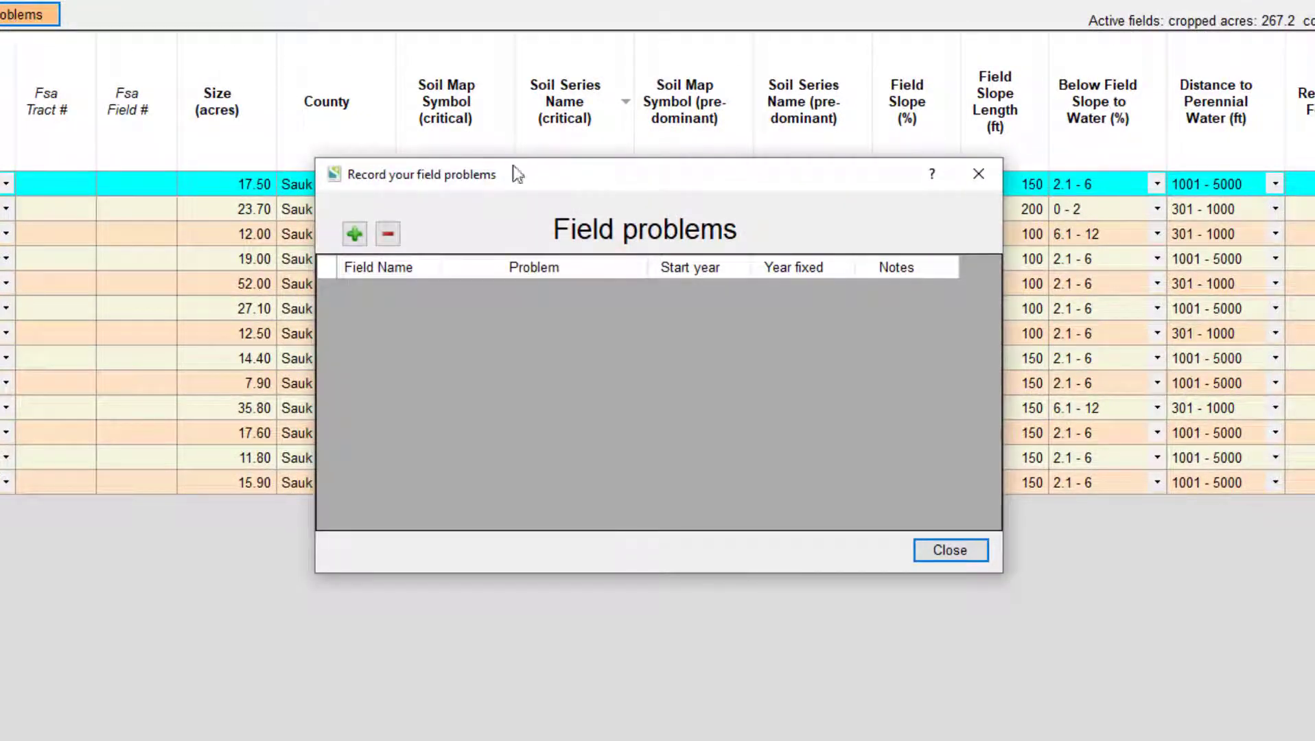